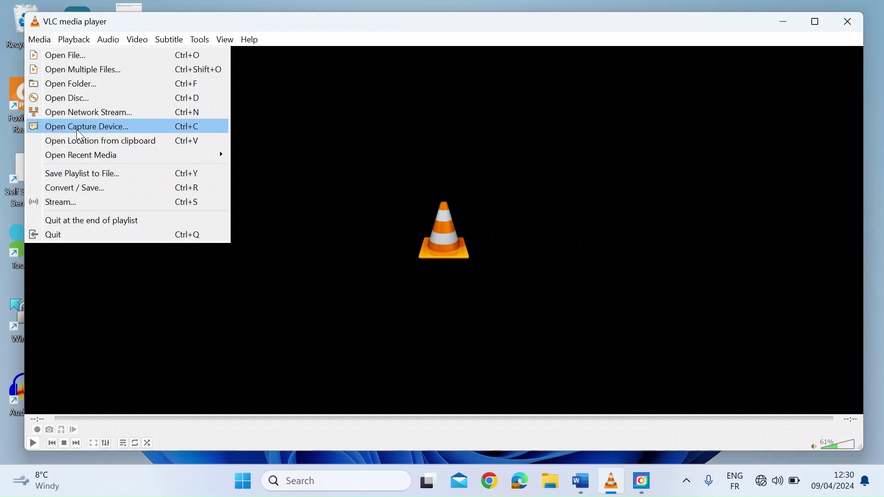
Step: Open a capture device in Desktop capture mode with a desired frame rate of 60 f/s
click(79, 134)
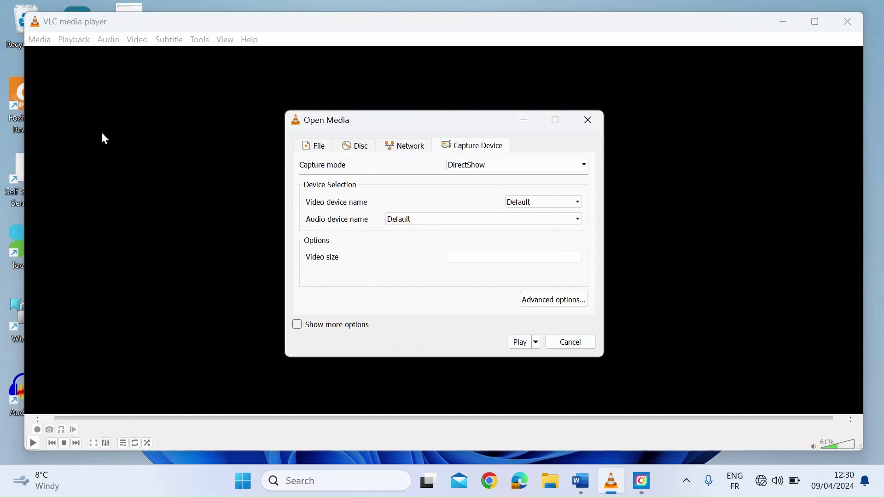
click(561, 166)
click(507, 193)
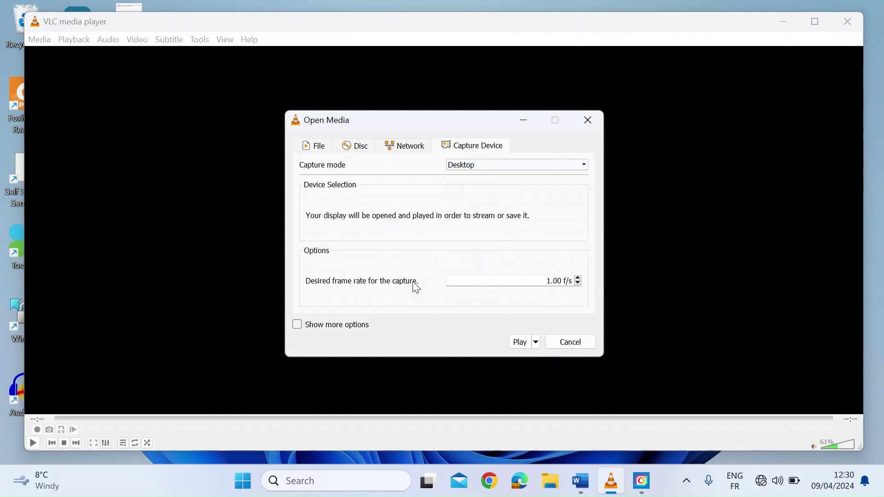
click(549, 281)
key(Delete)
text(60)
Step: Add wasapi:// as extra media played synchronously with the desktop capture, and proceed to convert it
click(297, 324)
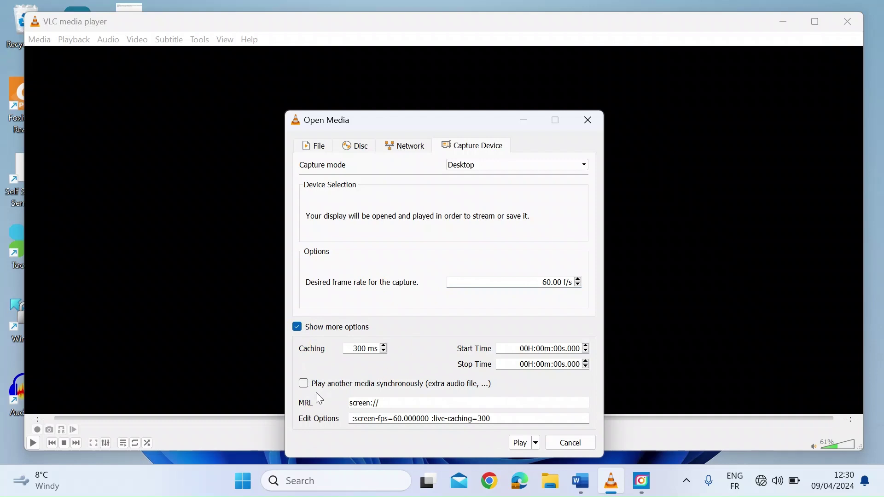
click(341, 385)
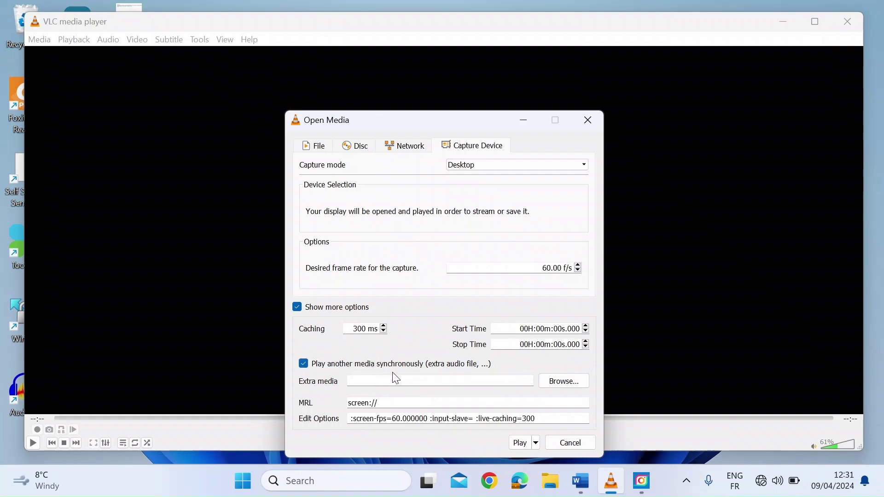
click(358, 380)
text(was)
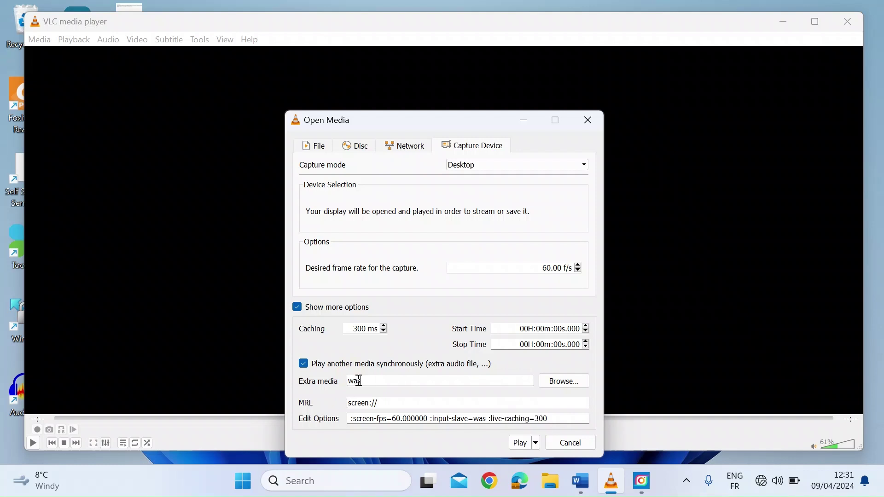
text(api:/)
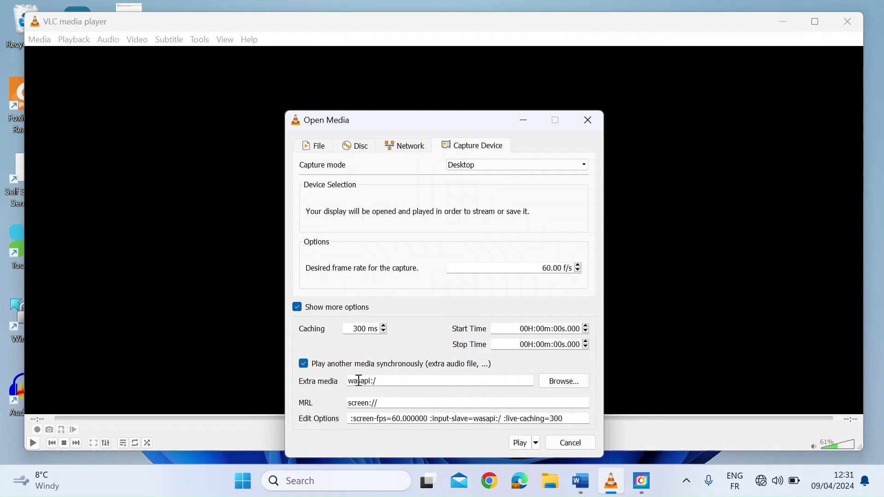
text(/)
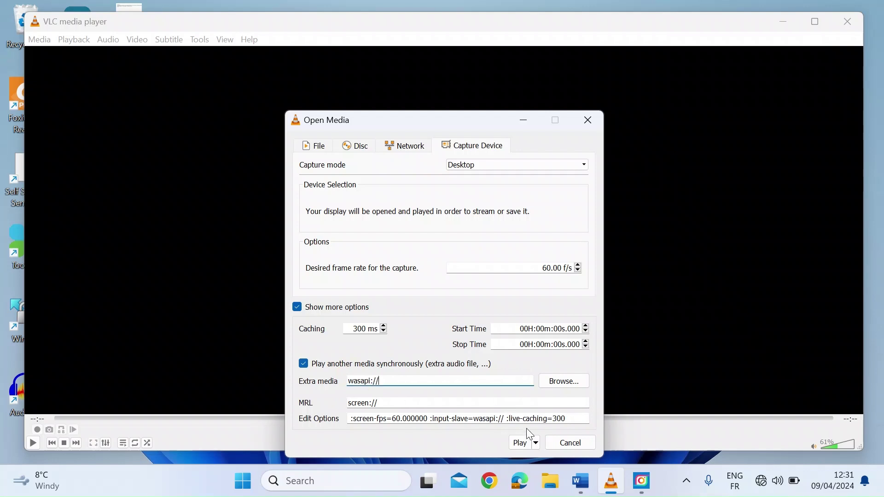
click(536, 443)
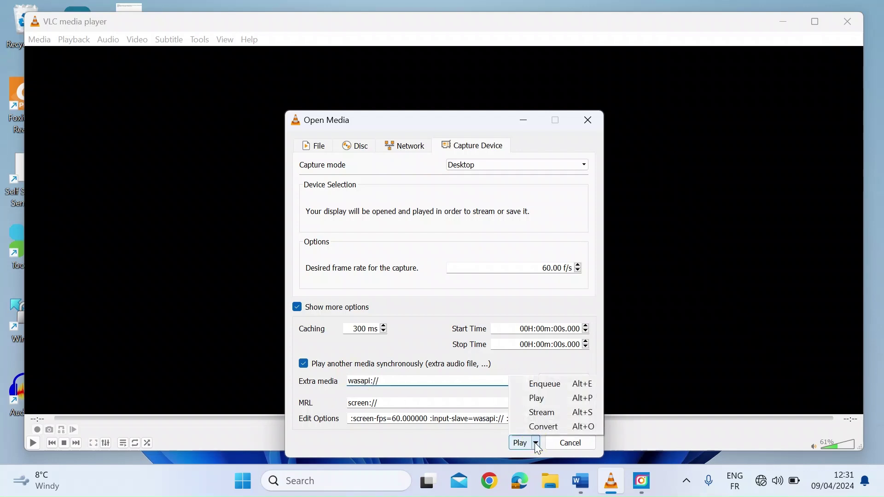
click(545, 427)
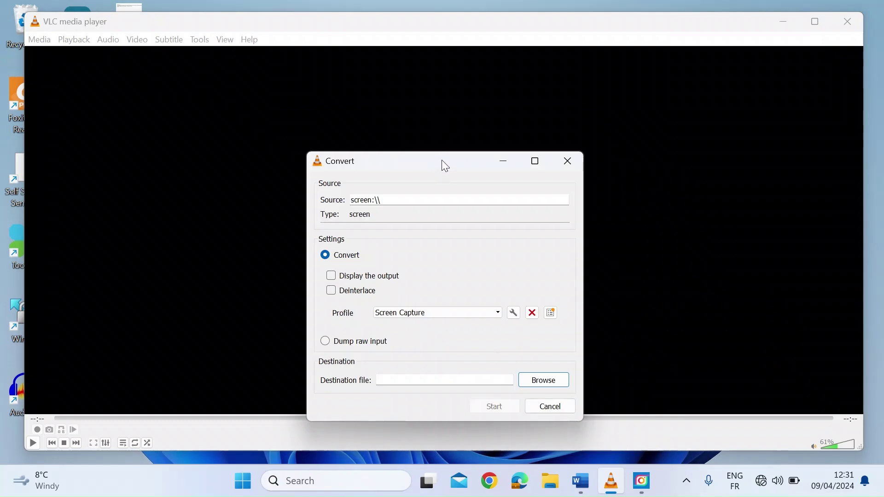
drag(442, 161, 427, 113)
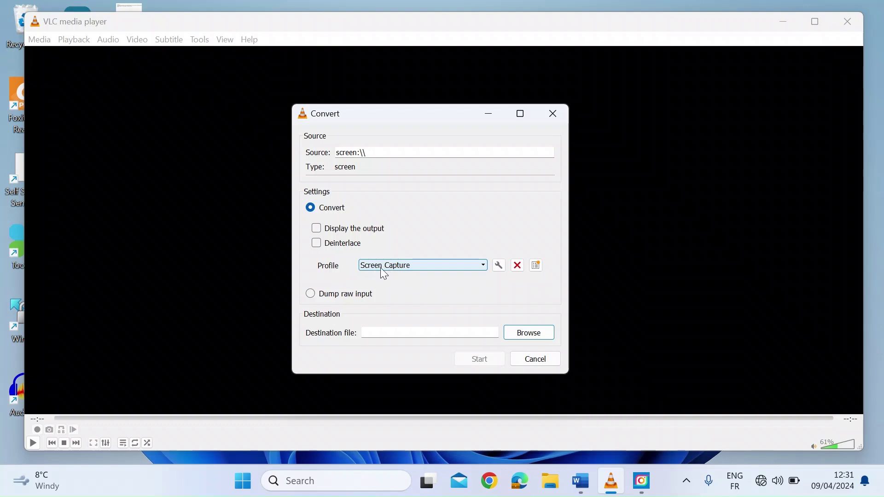
click(535, 267)
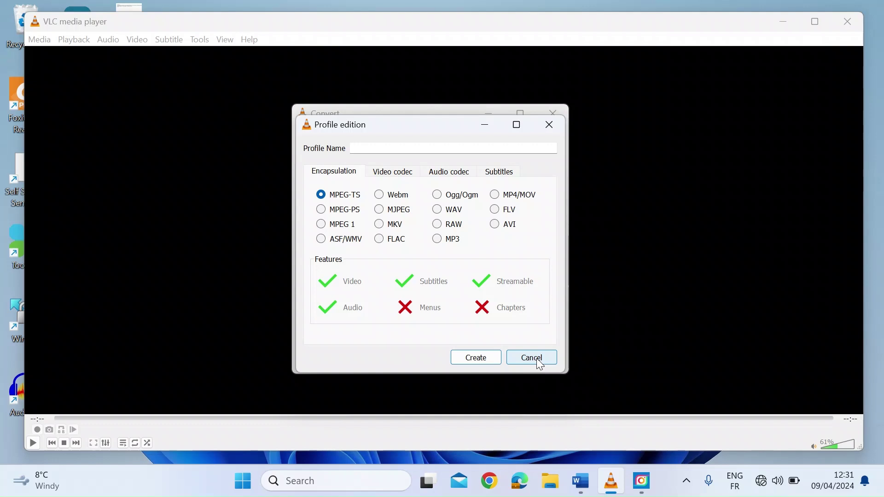
click(534, 358)
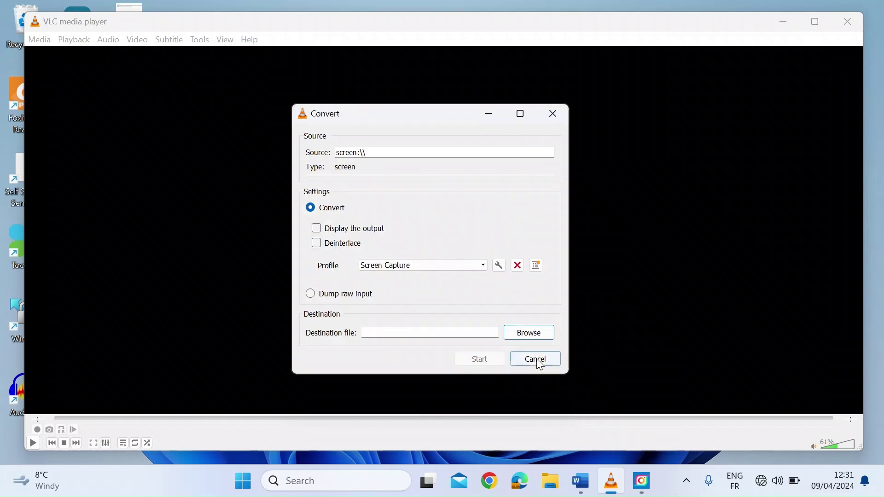
Step: Review the encapsulation, video codec and audio codec settings of the Screen Capture profile, and save the profile
click(499, 266)
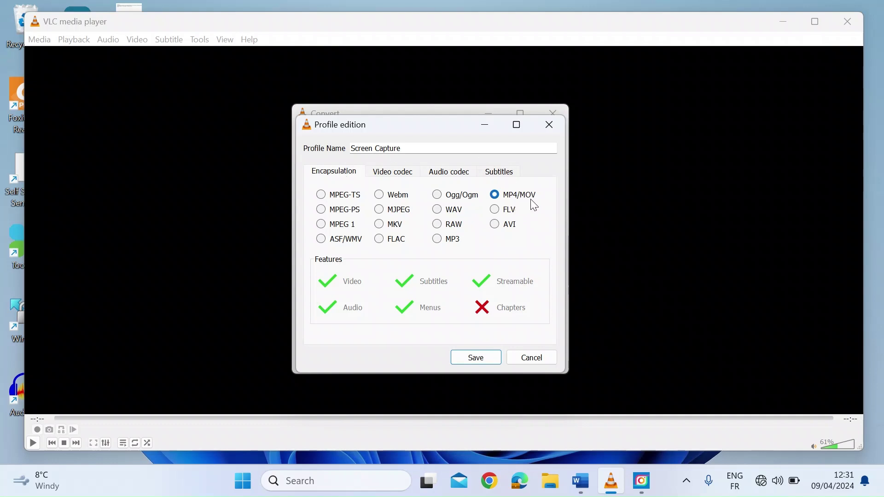
click(404, 175)
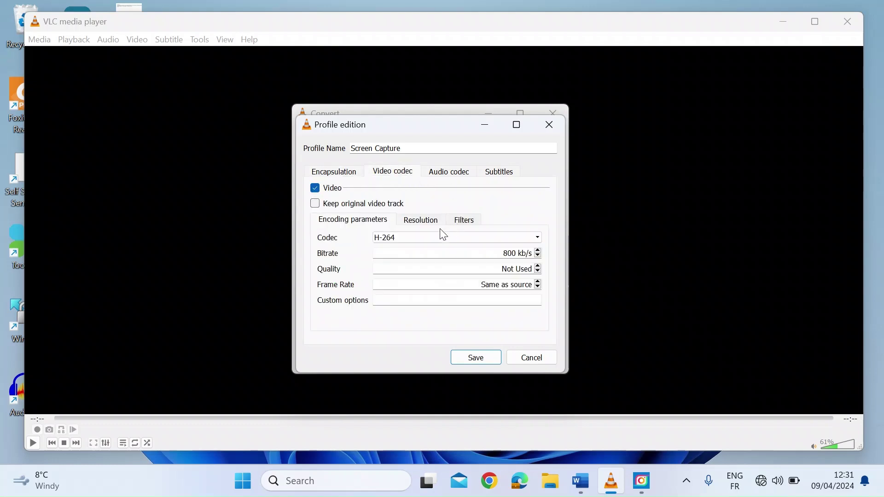
click(414, 241)
click(412, 239)
click(451, 172)
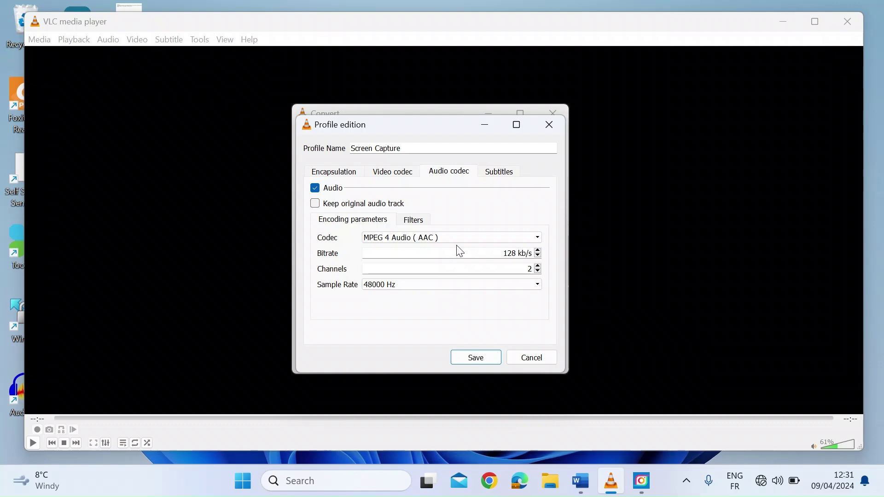
click(497, 255)
click(438, 287)
click(419, 330)
click(477, 358)
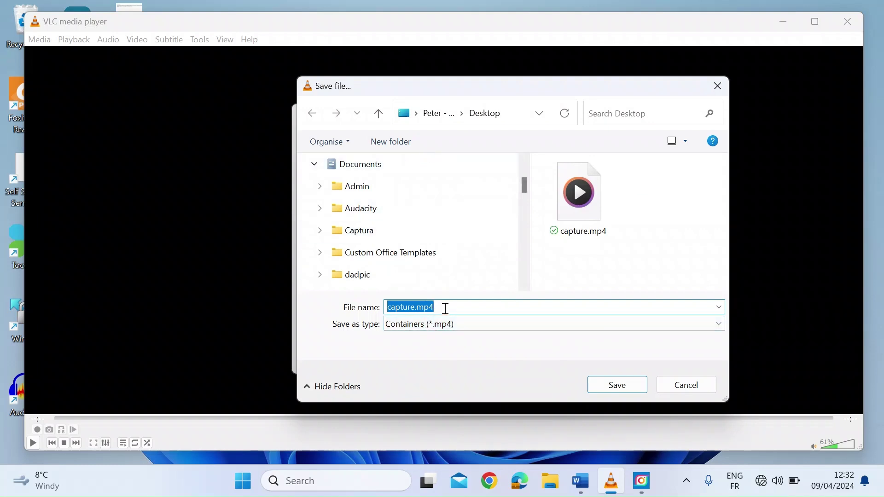
Step: Set the destination file to capture.mp4 on the Desktop and start the screen recording, overwriting the existing file
click(617, 385)
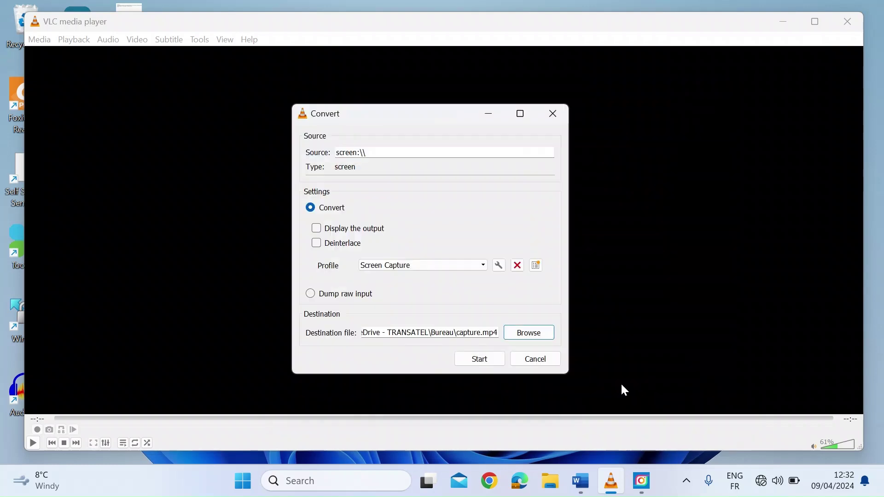
click(493, 359)
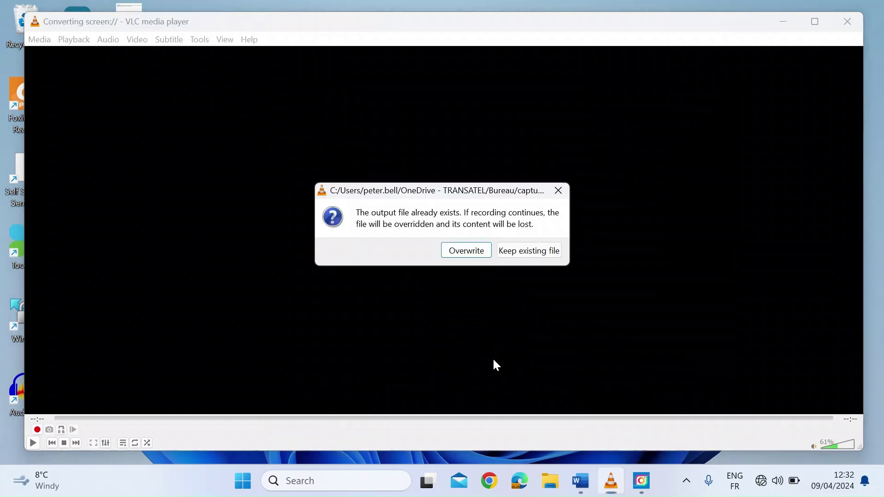
click(468, 252)
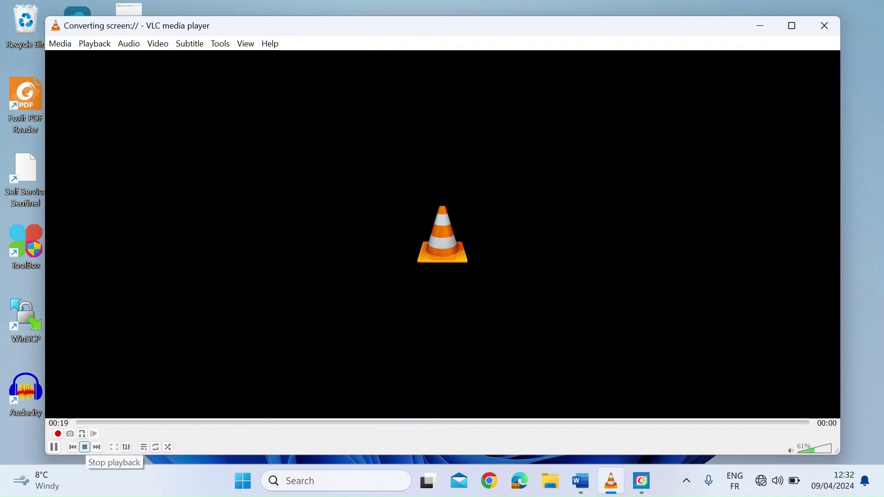
Step: Stop the screen recording and open capture.mp4 from the Desktop to play it back
click(84, 449)
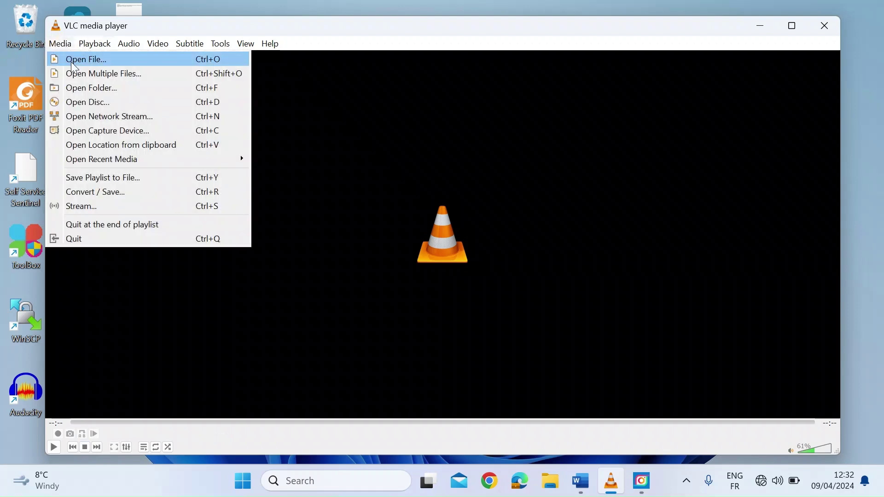
click(71, 60)
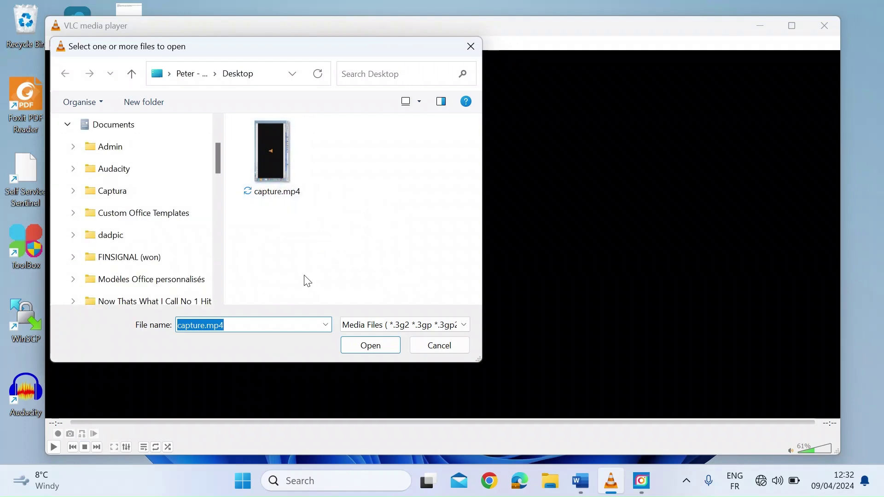
click(371, 346)
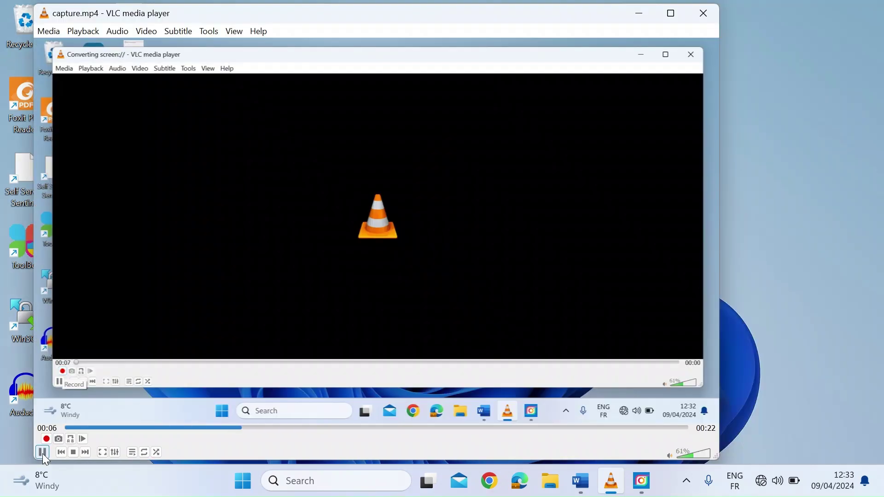